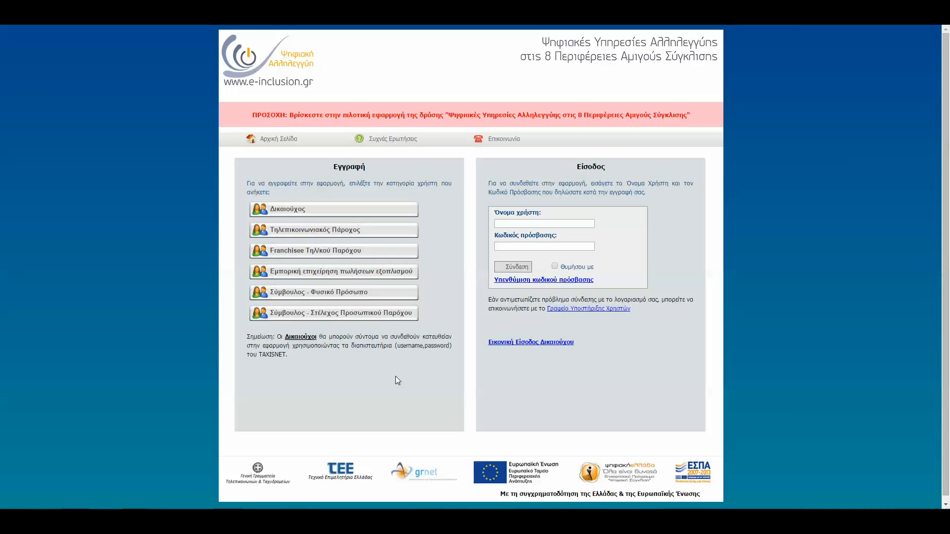
# Start registration as Εμπορική επιχείρηση πωλήσεων εξοπλισμού, accept the terms of use and the ΤΕΕ call, and continue to the form.
pyautogui.click(328, 273)
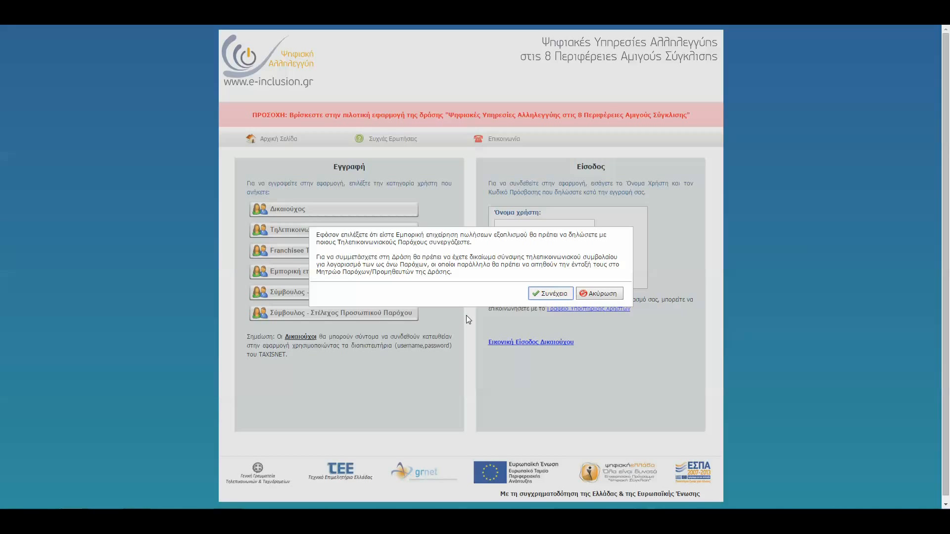
pyautogui.click(550, 294)
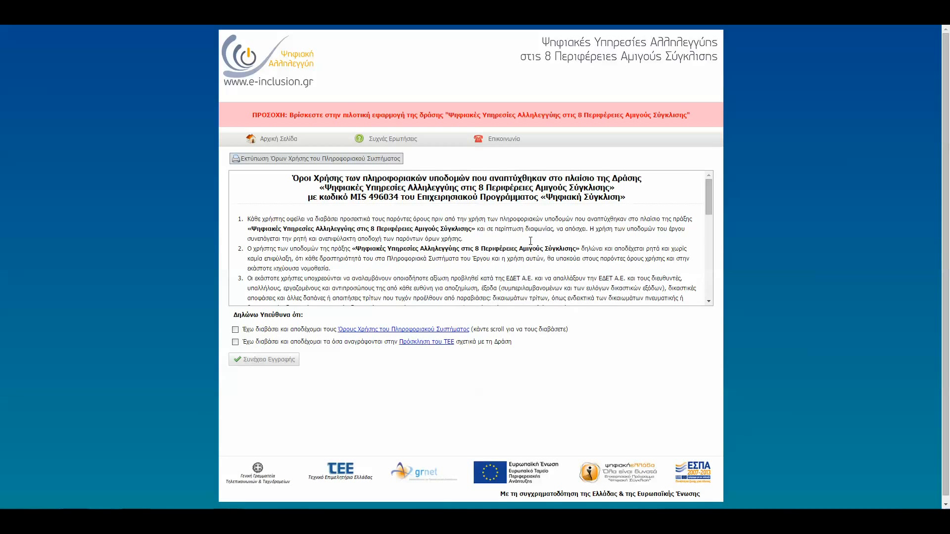
pyautogui.scroll(-5, 531, 241)
pyautogui.scroll(5, 541, 263)
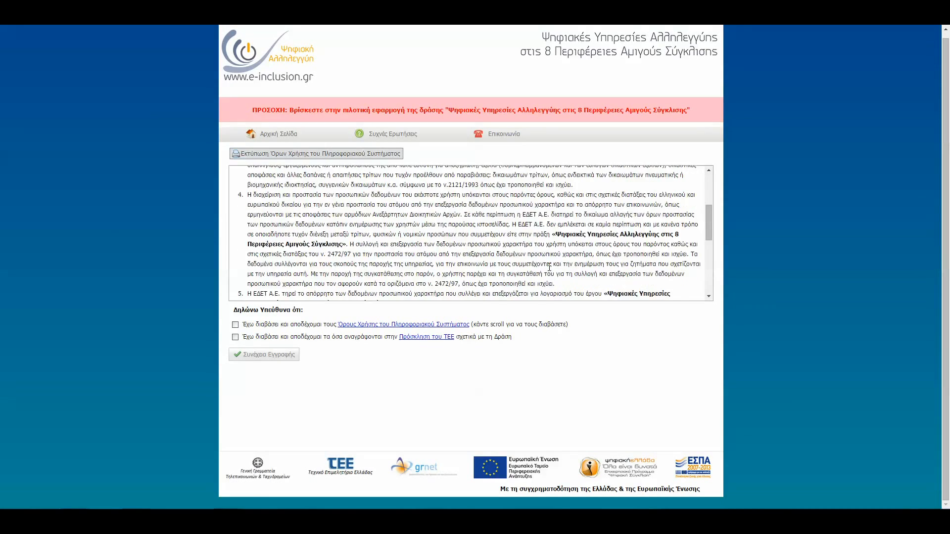
pyautogui.scroll(1, 549, 270)
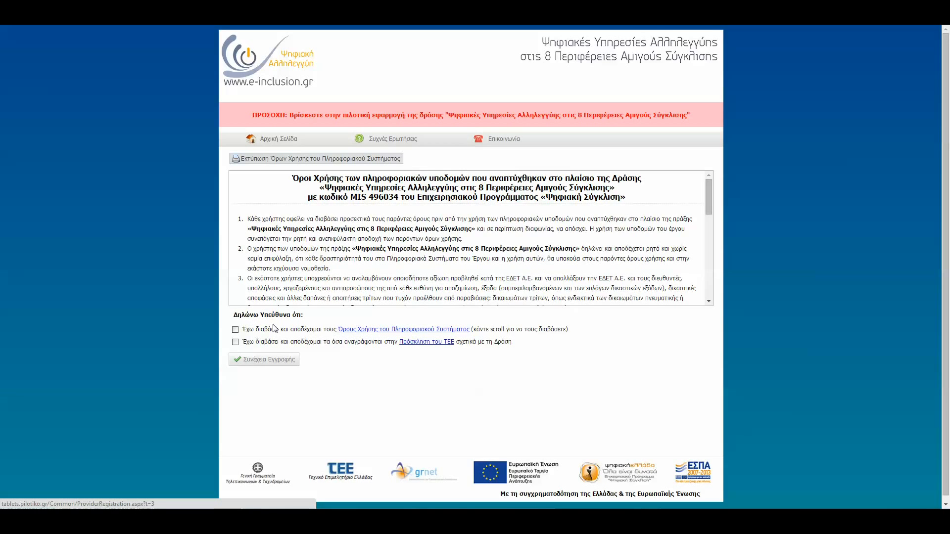
pyautogui.click(235, 342)
pyautogui.click(249, 360)
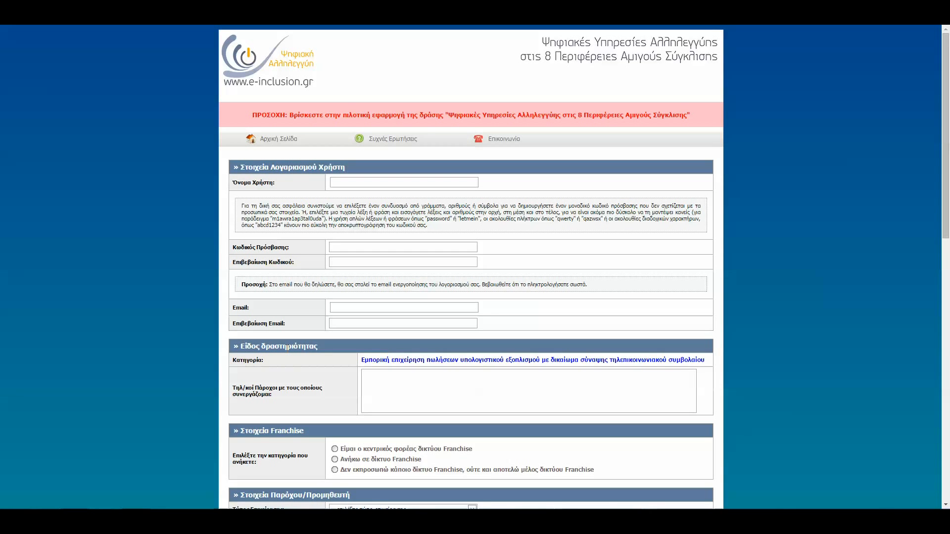
# Enter the username emporikh and fill in the account password and its confirmation.
pyautogui.scroll(-2, 288, 349)
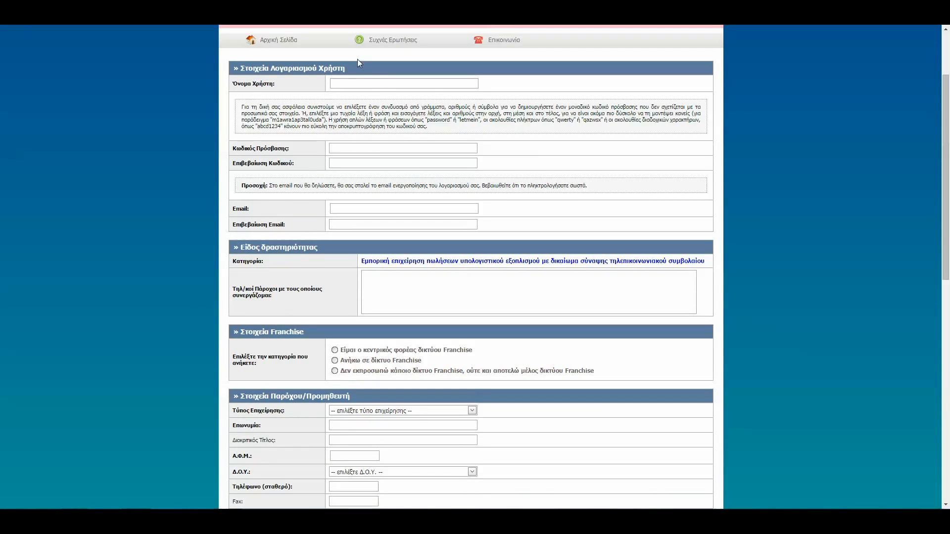
pyautogui.click(354, 81)
pyautogui.write('emporiki')
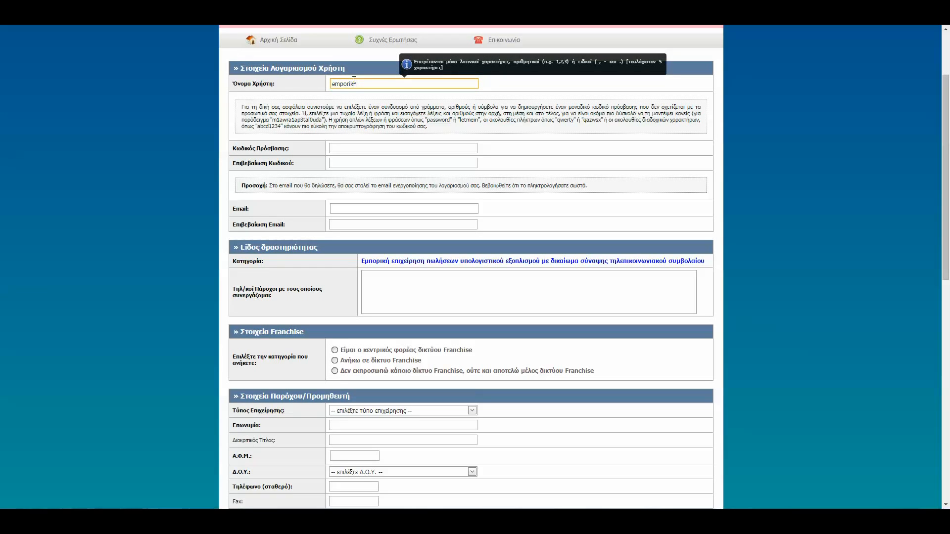
pyautogui.press('Tab')
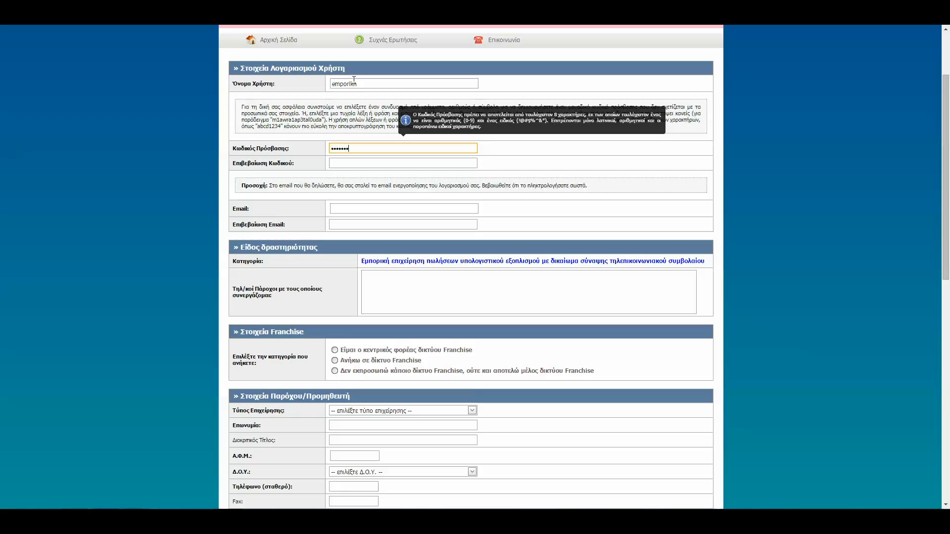
pyautogui.write('e')
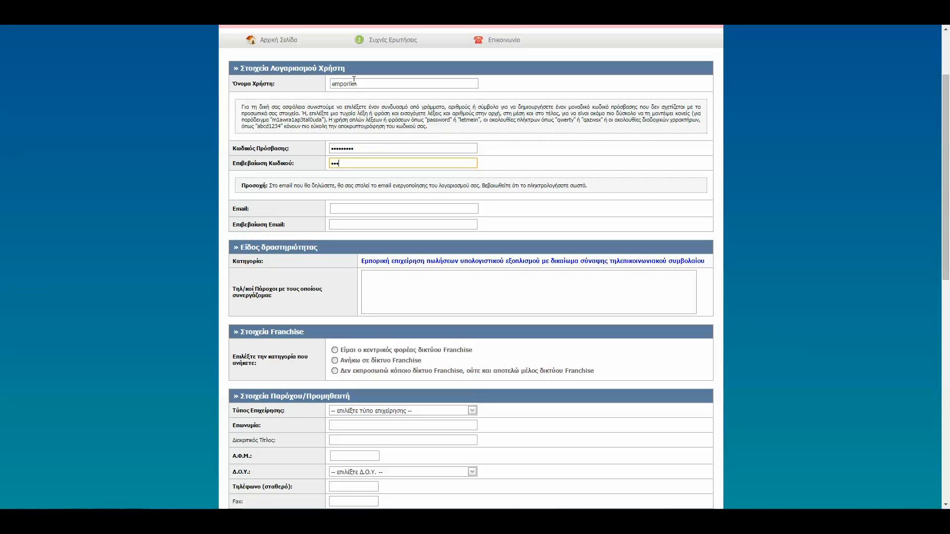
pyautogui.press('Tab')
# Fill in the account's e-mail and its confirmation.
pyautogui.press('Tab')
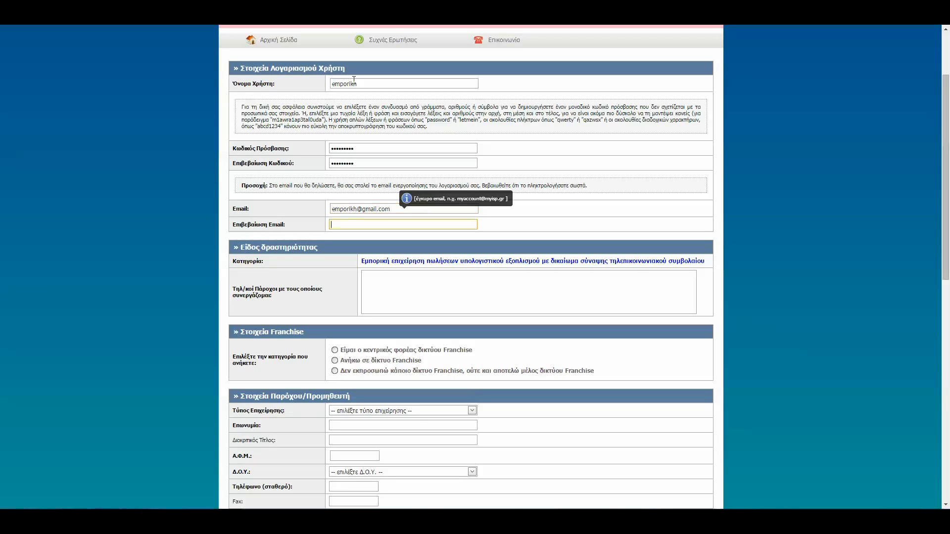
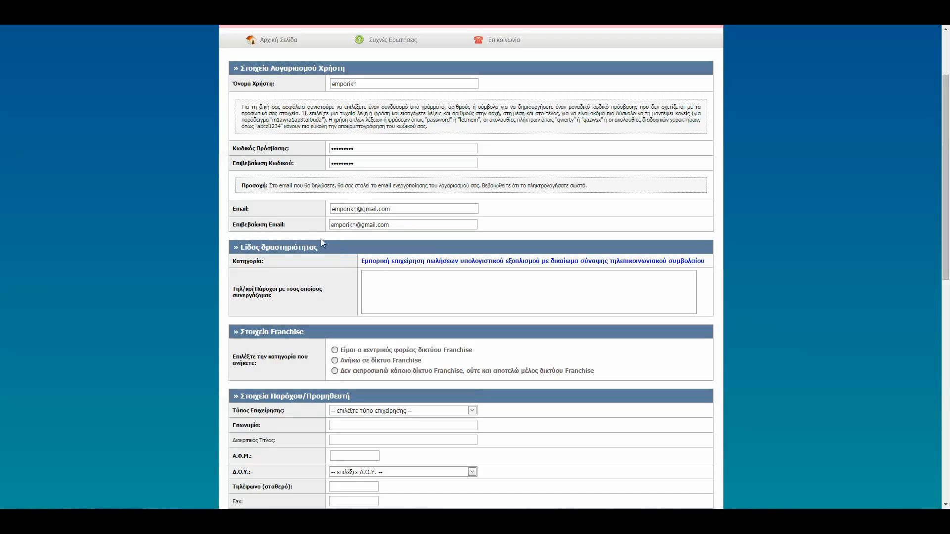
# Enter Τηλεπικοινωνιακός Πάροχος as the telecom provider the business works with.
pyautogui.click(402, 282)
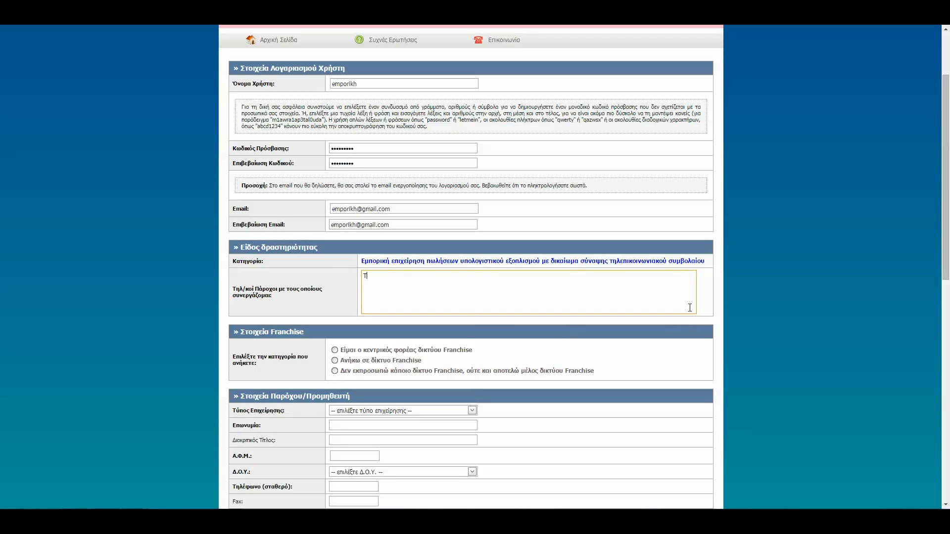
pyautogui.write('Τηλεπικοινωνιακός Πάροχος')
# Set the franchise category to Ανήκω σε δίκτυο Franchise and choose ΚΕΝΤΡΙΚΟΣ ΠΑΡΟΧΟΣ 1 Α.Ε. as the network.
pyautogui.click(473, 364)
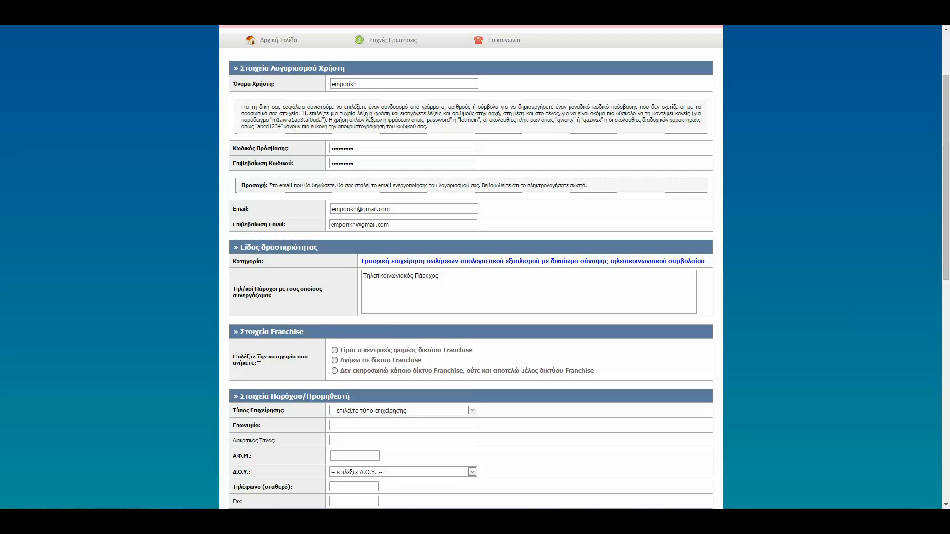
pyautogui.click(334, 361)
pyautogui.click(471, 391)
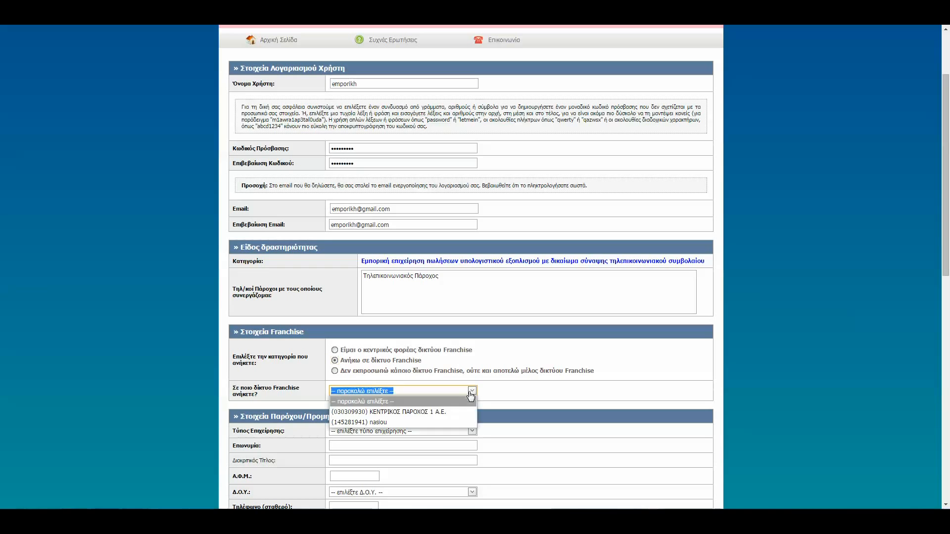
pyautogui.click(440, 412)
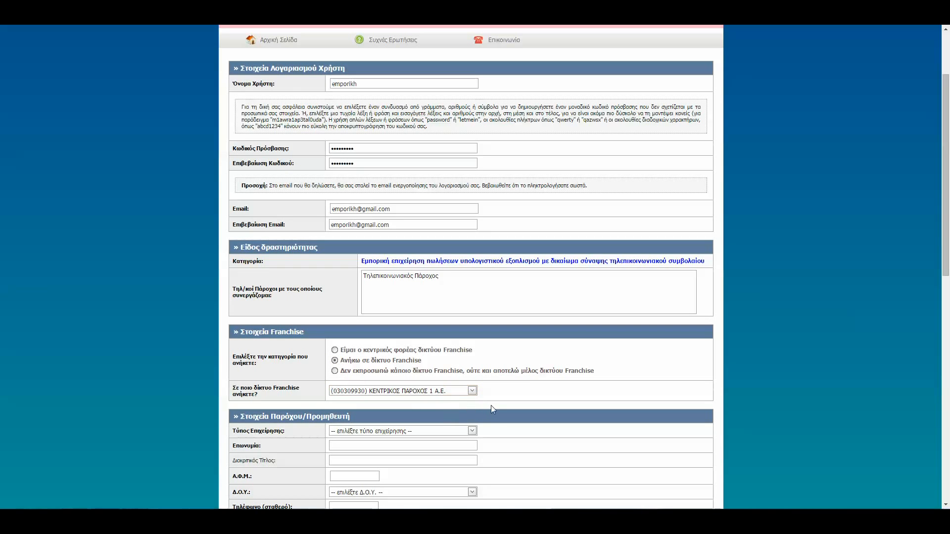
# Set the business type to Ανώνυμη Εταιρεία - Α.Ε. in the provider/supplier details.
pyautogui.scroll(-4, 494, 405)
pyautogui.scroll(-1, 494, 413)
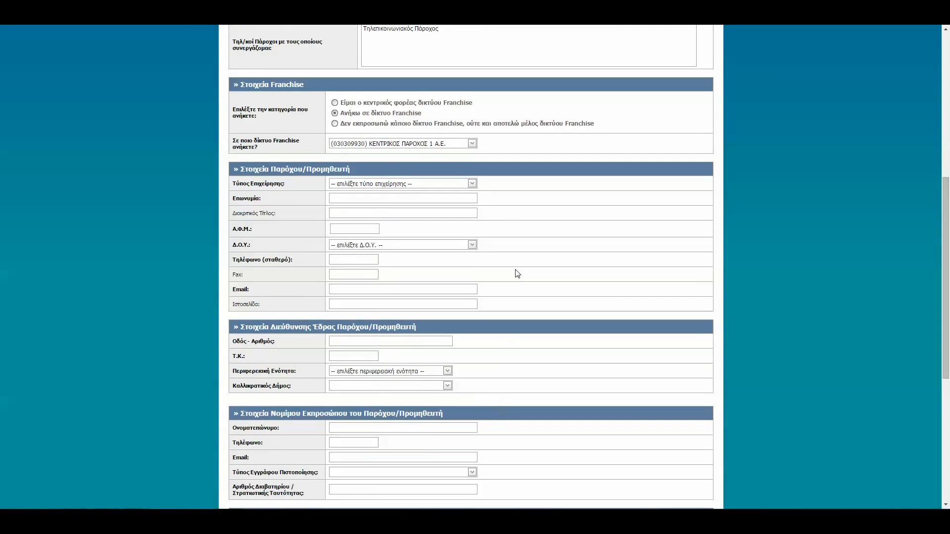
pyautogui.click(472, 183)
pyautogui.click(415, 207)
pyautogui.click(316, 202)
pyautogui.click(347, 200)
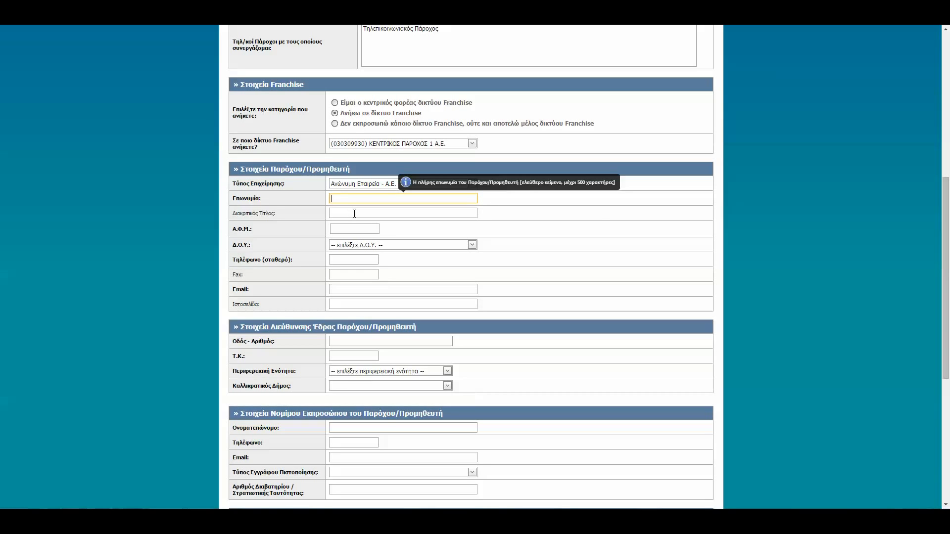
pyautogui.click(353, 214)
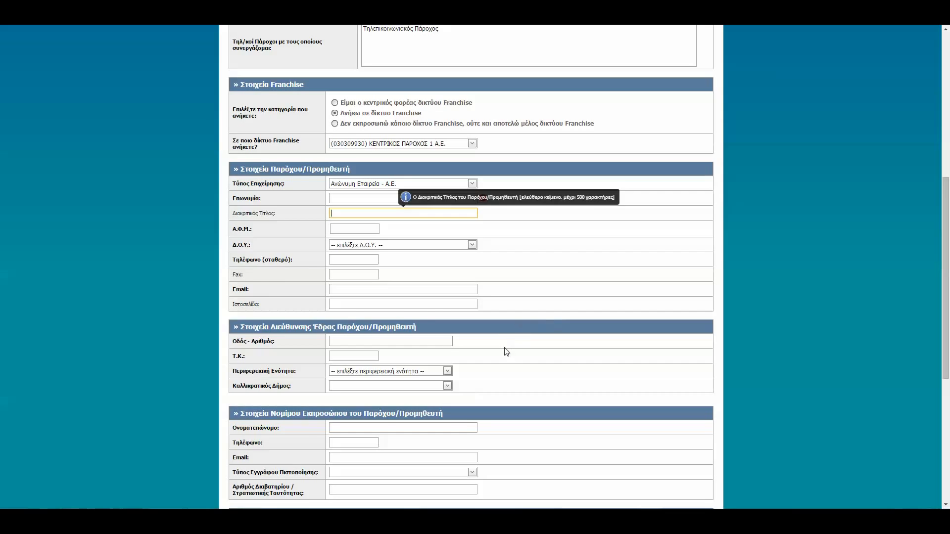
# Complete the image verification at the end of the form and create the account.
pyautogui.scroll(-4, 506, 361)
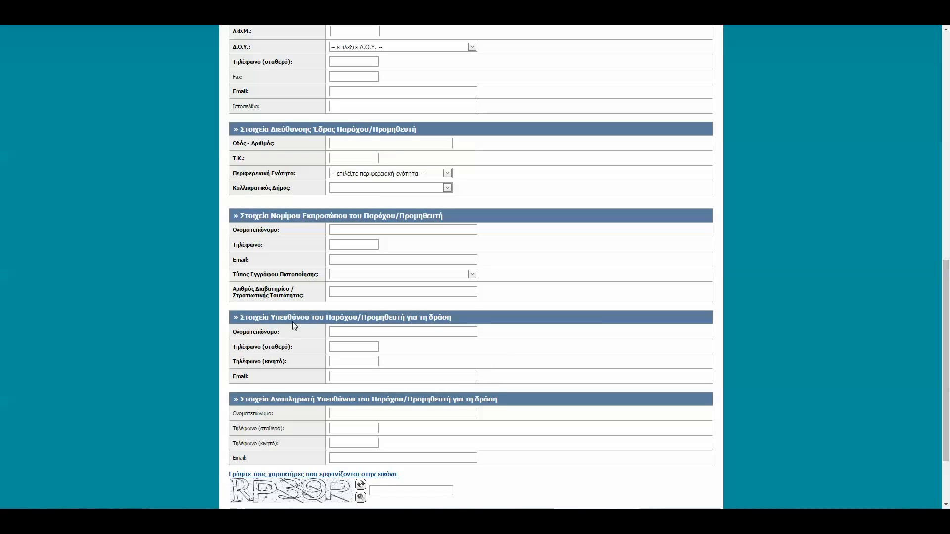
pyautogui.scroll(-3, 292, 322)
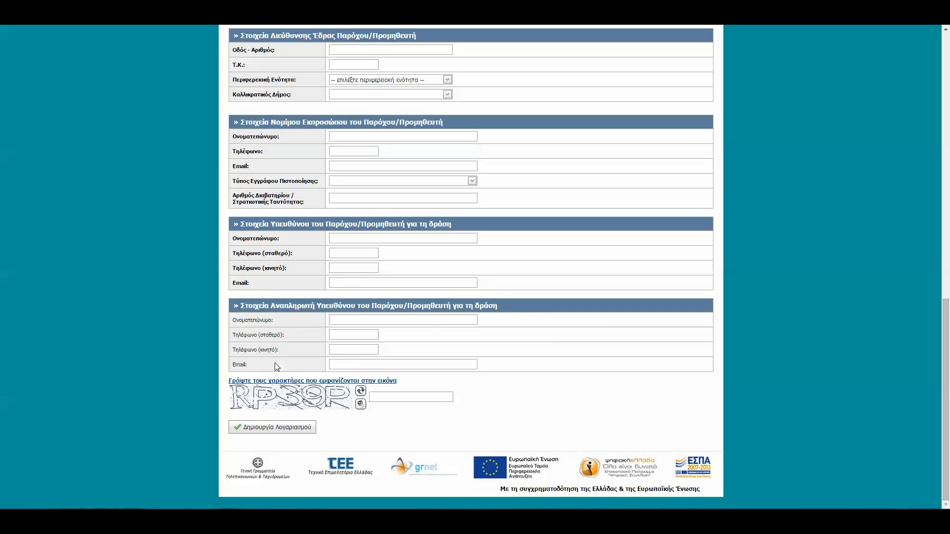
pyautogui.click(432, 398)
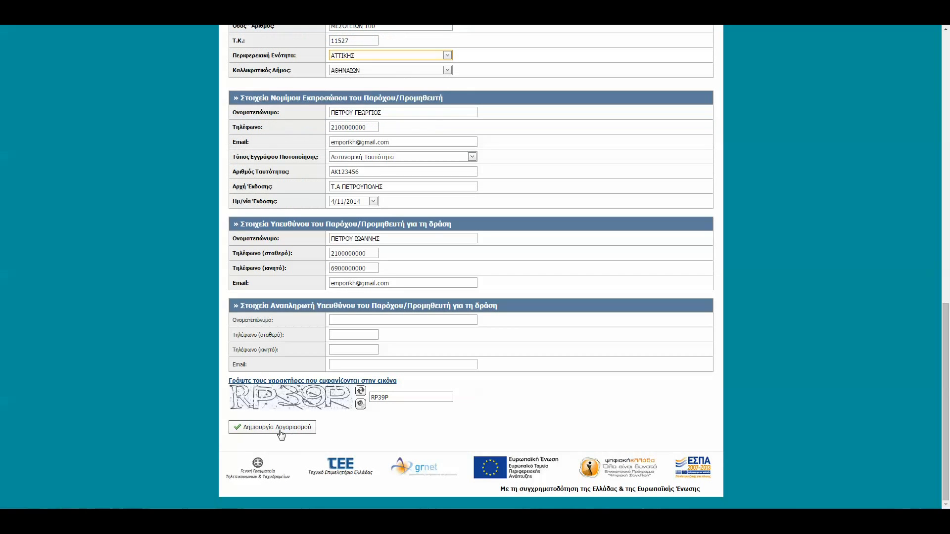
pyautogui.click(287, 430)
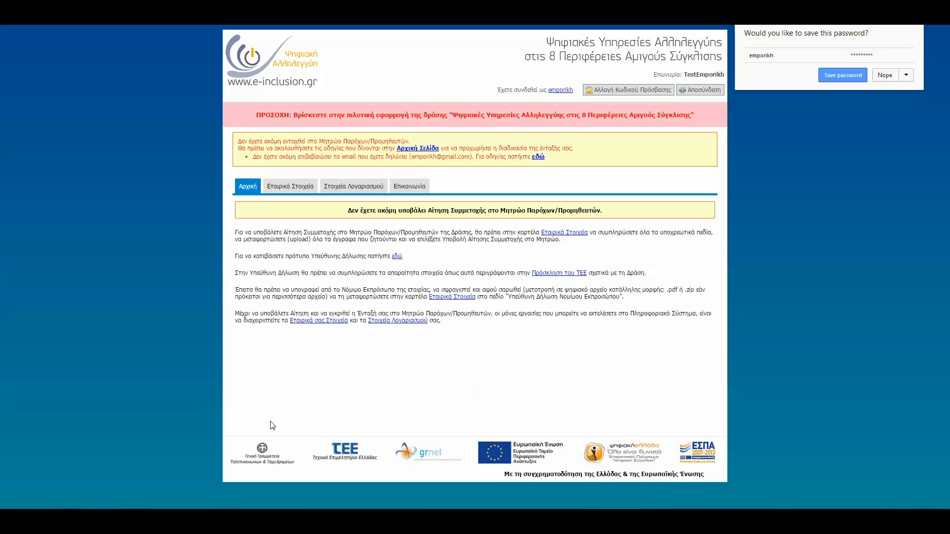
# View the instructions for confirming the declared e-mail and close their window.
pyautogui.moveTo(283, 421); pyautogui.dragTo(285, 420)
pyautogui.click(336, 420)
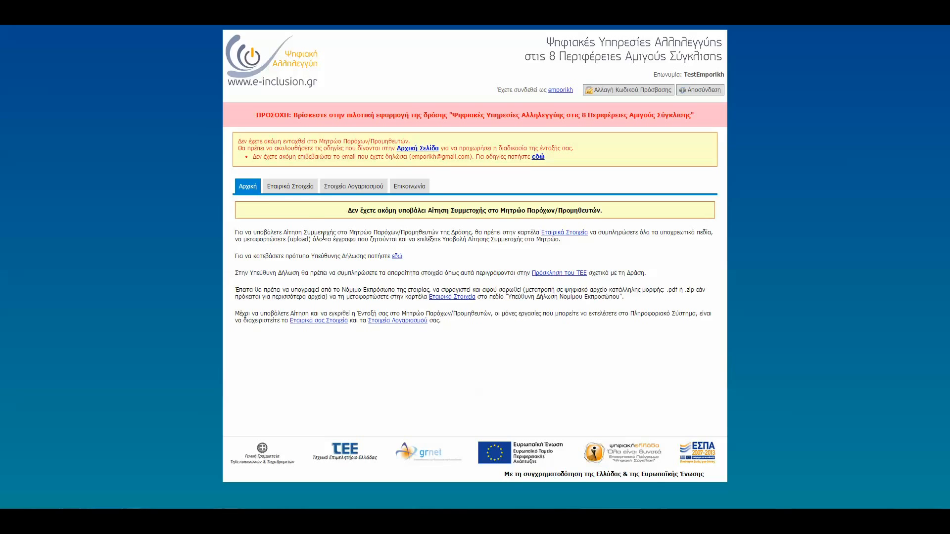
pyautogui.click(537, 157)
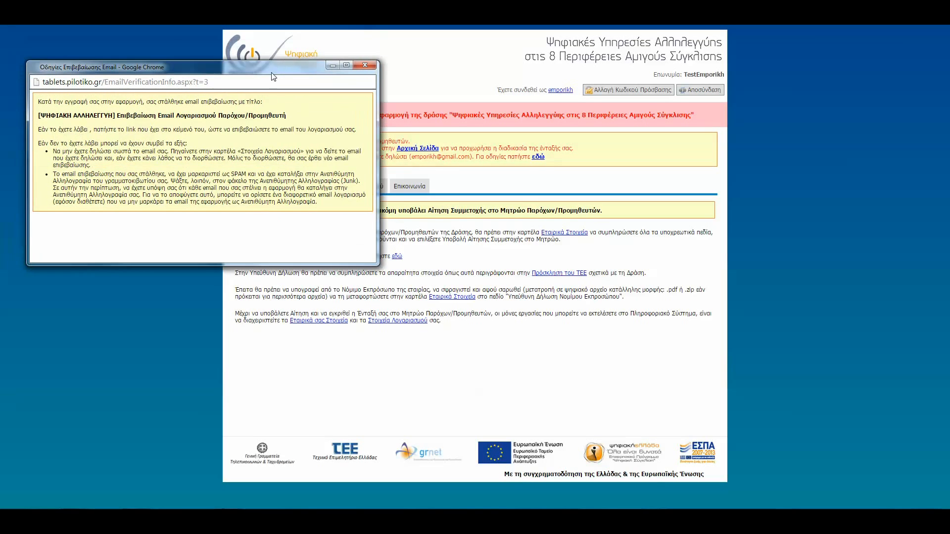
pyautogui.click(372, 79)
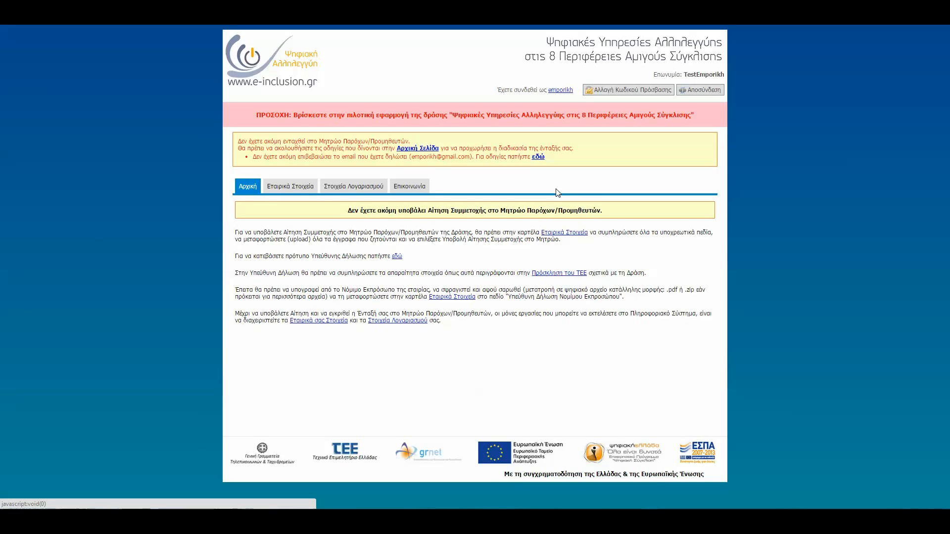
# Open Εταιρικά Στοιχεία and try changing the last digit of the company's landline number.
pyautogui.click(286, 185)
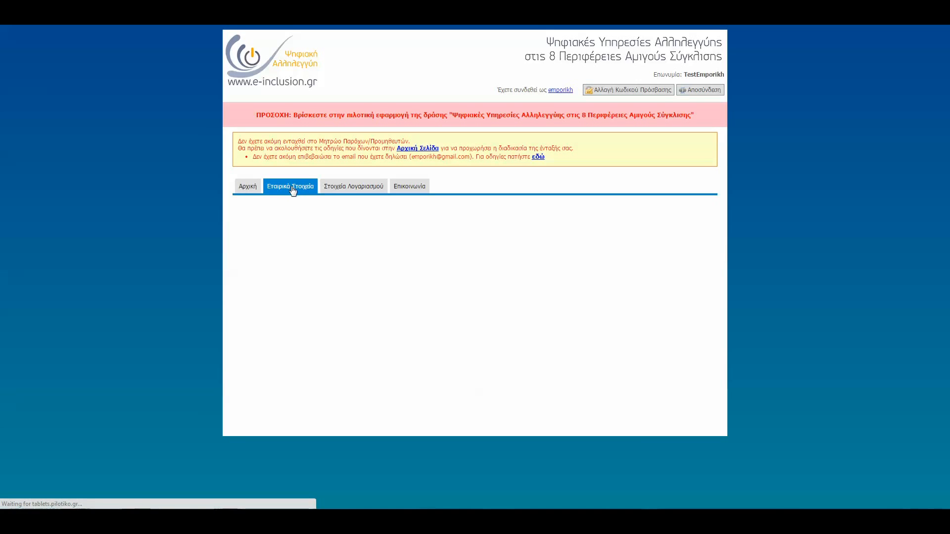
pyautogui.scroll(-2, 406, 252)
pyautogui.scroll(-5, 604, 322)
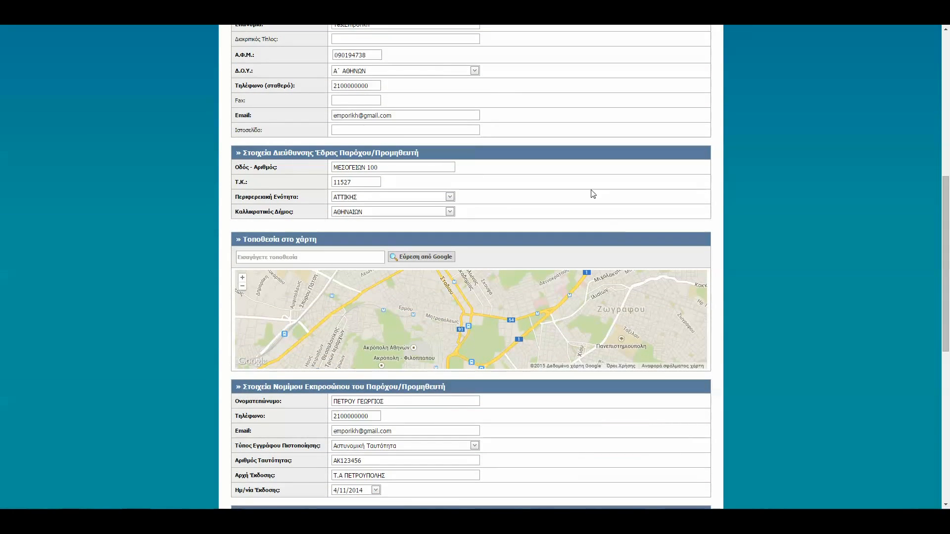
pyautogui.scroll(6, 545, 212)
pyautogui.click(380, 382)
pyautogui.press('BackSpace')
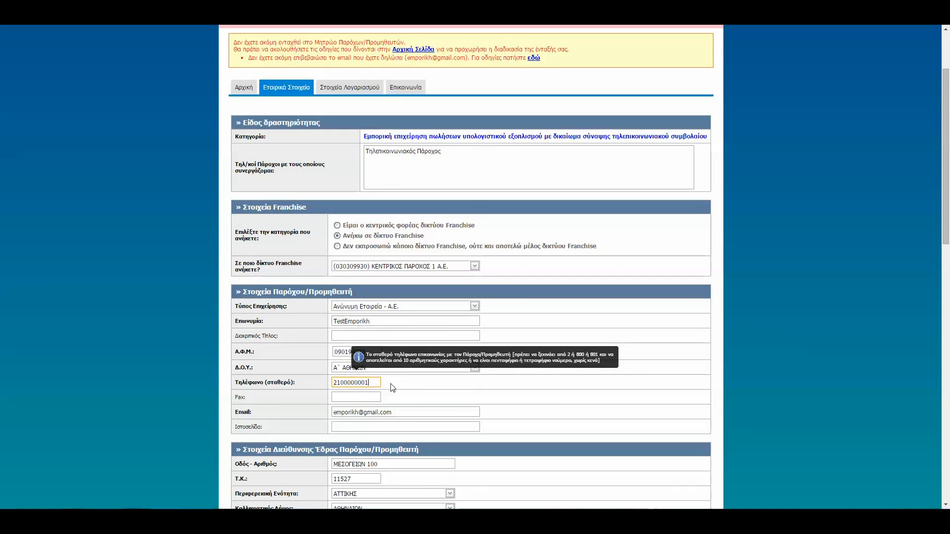
pyautogui.write('1')
pyautogui.click(493, 384)
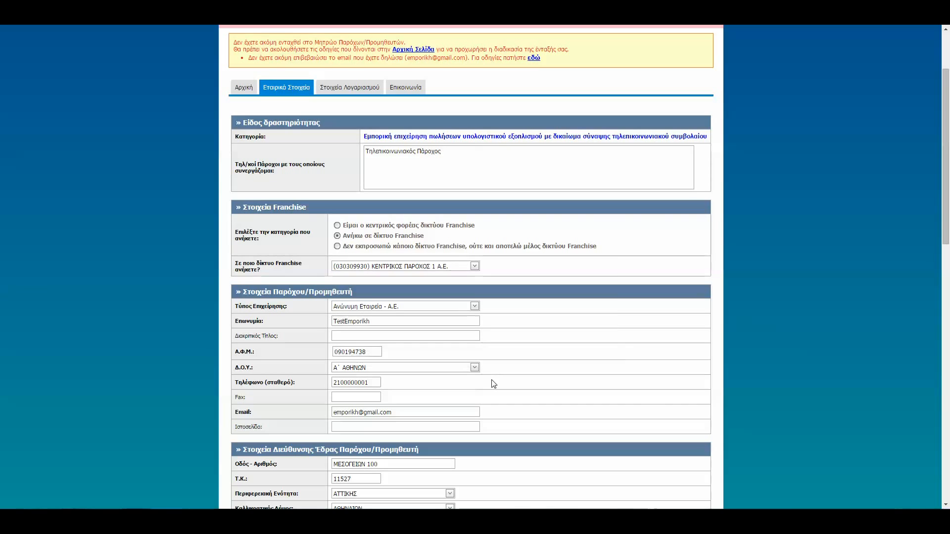
# View the Επικοινωνία section for contacting the user support office.
pyautogui.click(406, 91)
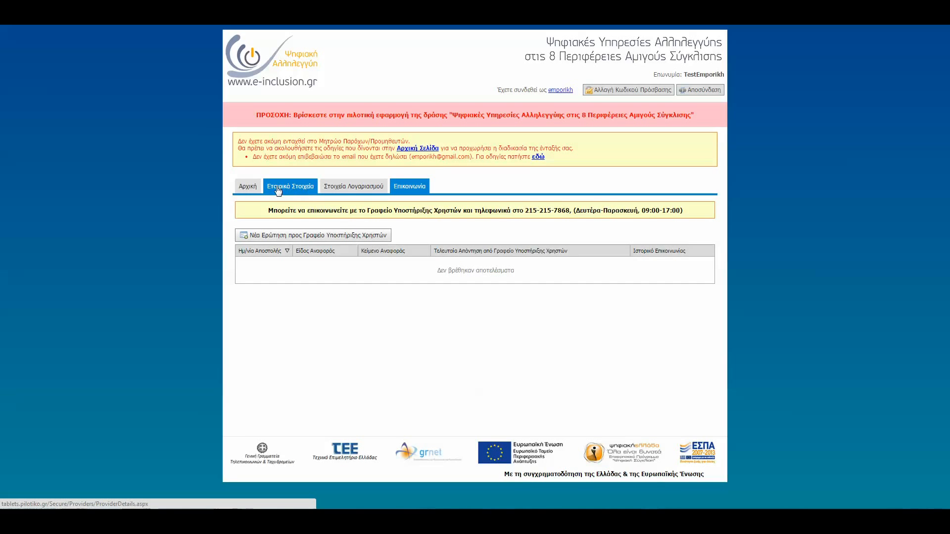
# In Εταιρικά Στοιχεία, search for the company's street address and locate it on the map.
pyautogui.click(306, 189)
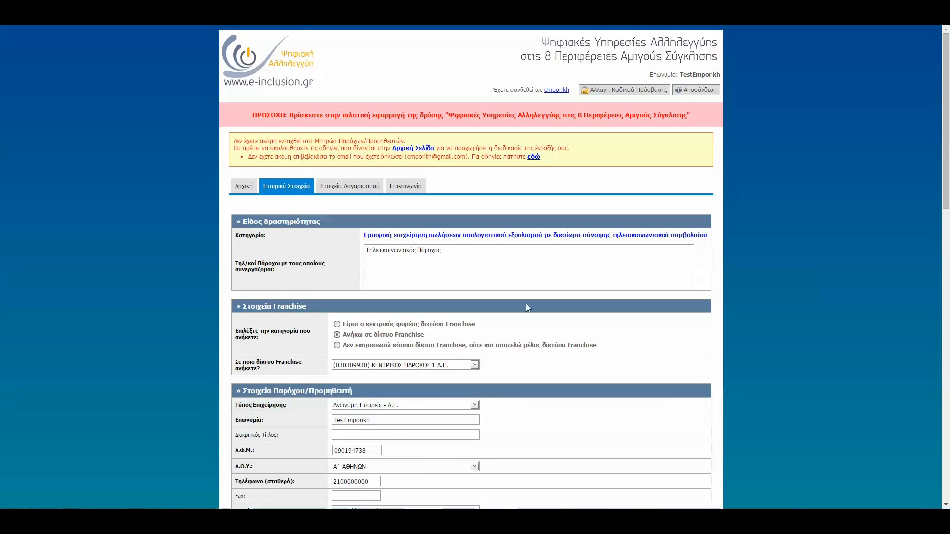
pyautogui.scroll(-2, 630, 353)
pyautogui.scroll(-4, 629, 352)
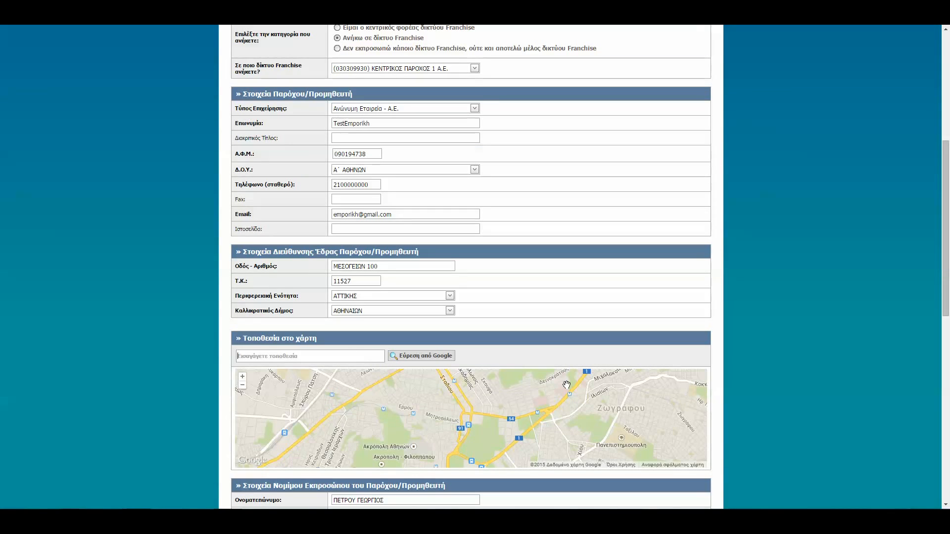
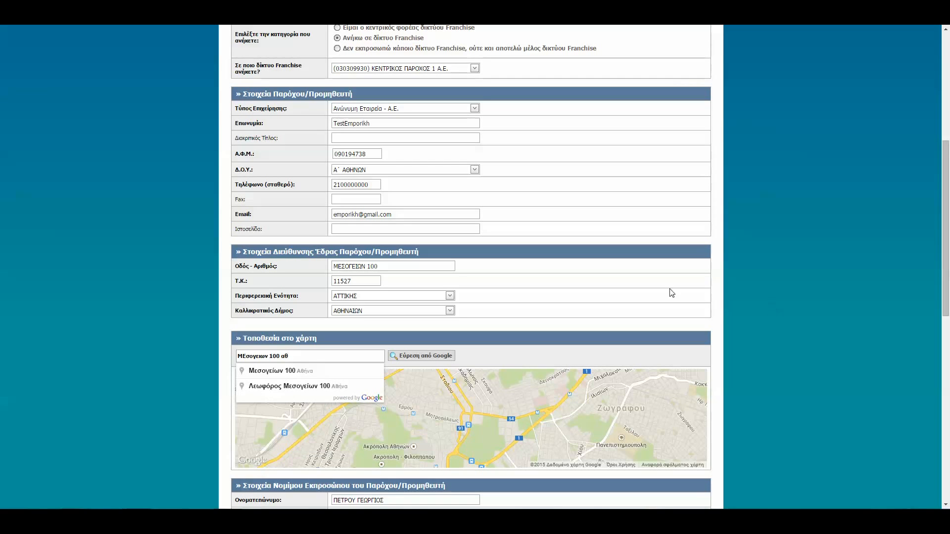
pyautogui.click(340, 382)
pyautogui.click(418, 357)
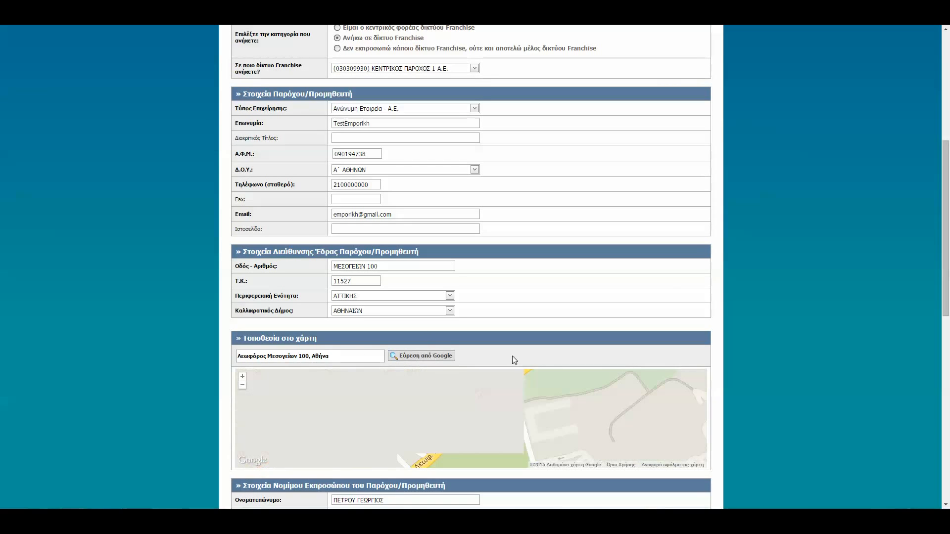
# Set the bank to ALPHA BANK and enter the company's IBAN in the provider's bank account details.
pyautogui.scroll(-6, 771, 382)
pyautogui.scroll(-4, 763, 388)
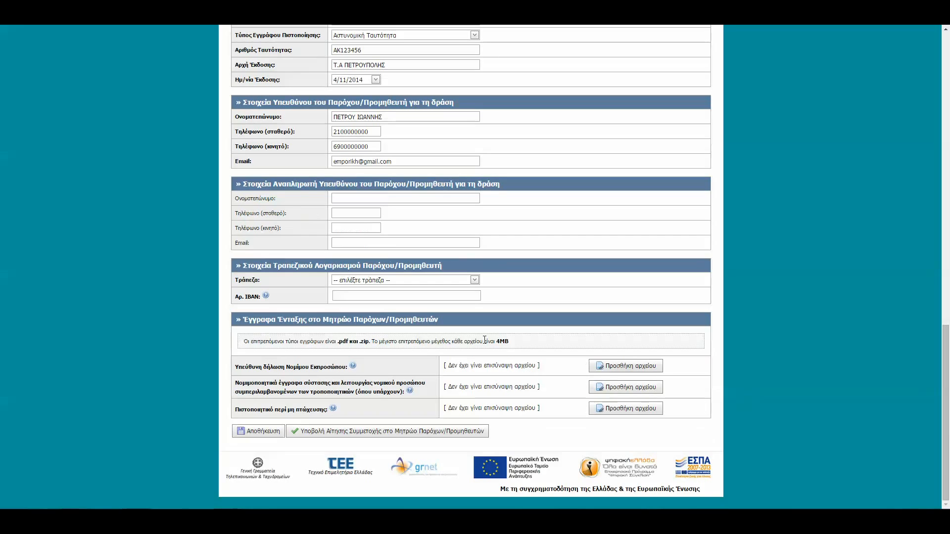
pyautogui.click(474, 280)
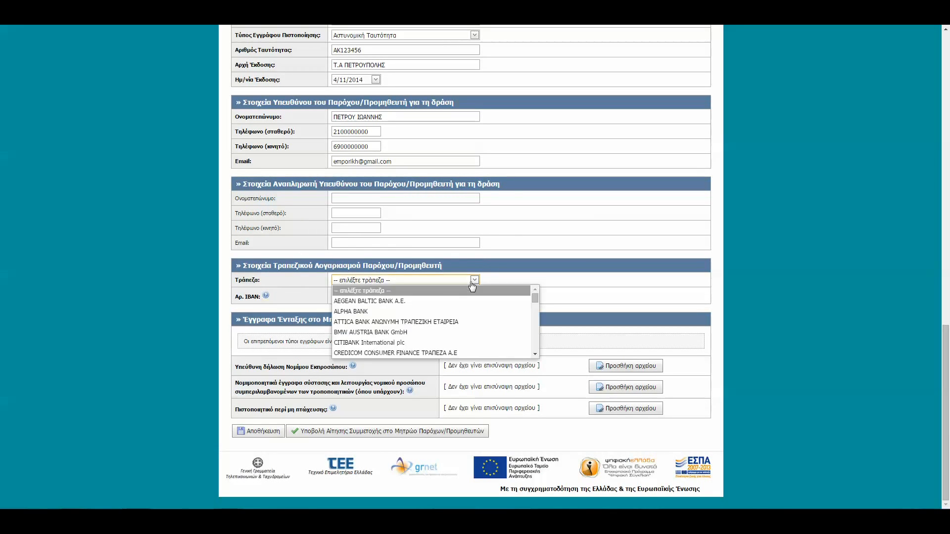
pyautogui.click(409, 307)
pyautogui.click(410, 297)
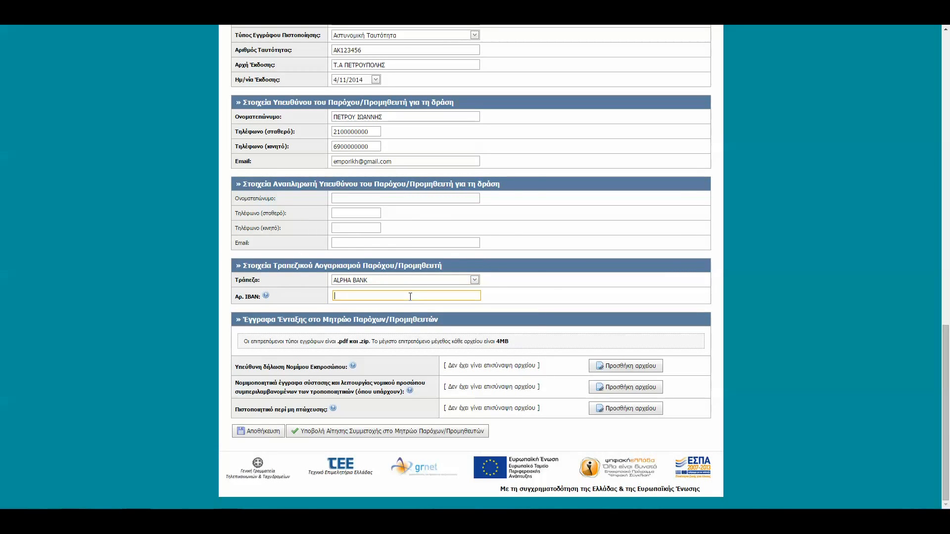
pyautogui.hotkey('ctrl', 'v')
pyautogui.click(521, 297)
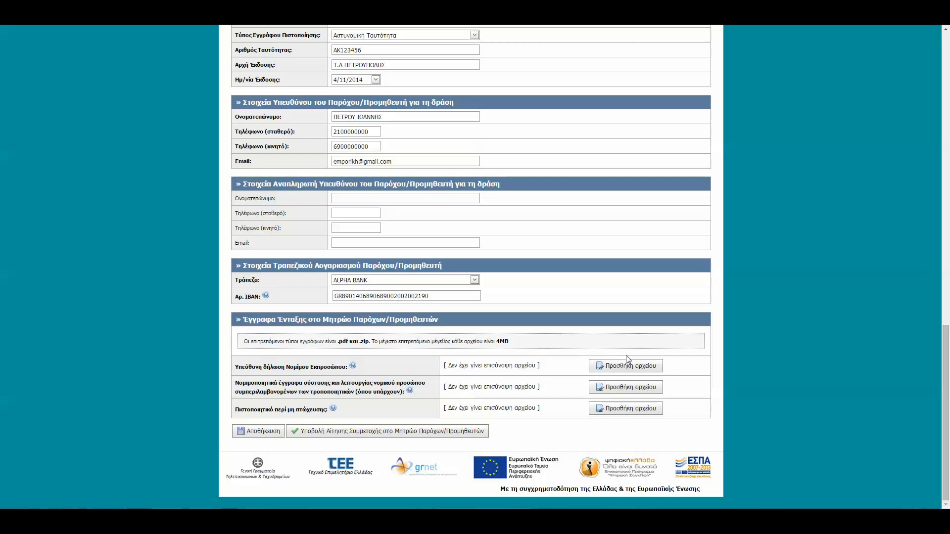
# Attach the PDF file test from the Documents library as the Υπεύθυνη δήλωση Νομίμου Εκπροσώπου.
pyautogui.click(624, 368)
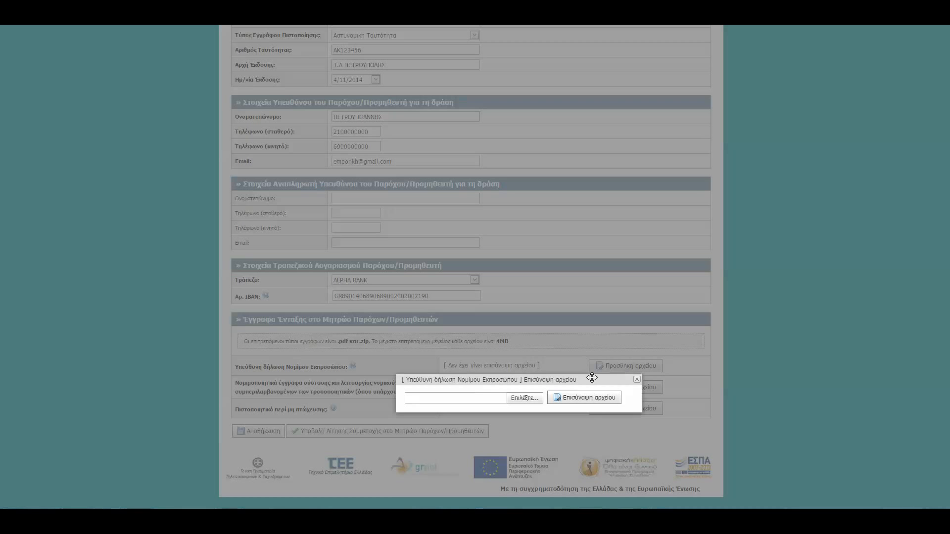
pyautogui.click(502, 393)
pyautogui.doubleClick(157, 91)
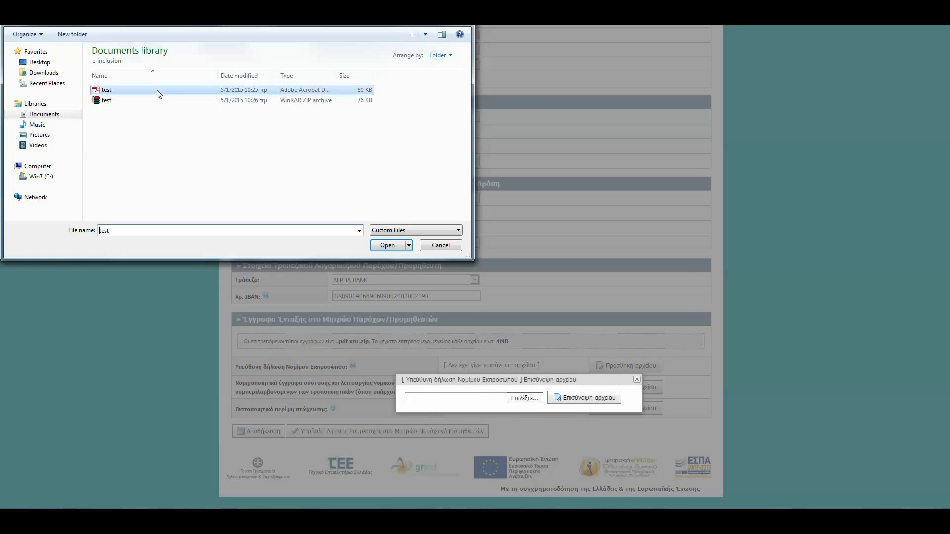
pyautogui.click(567, 399)
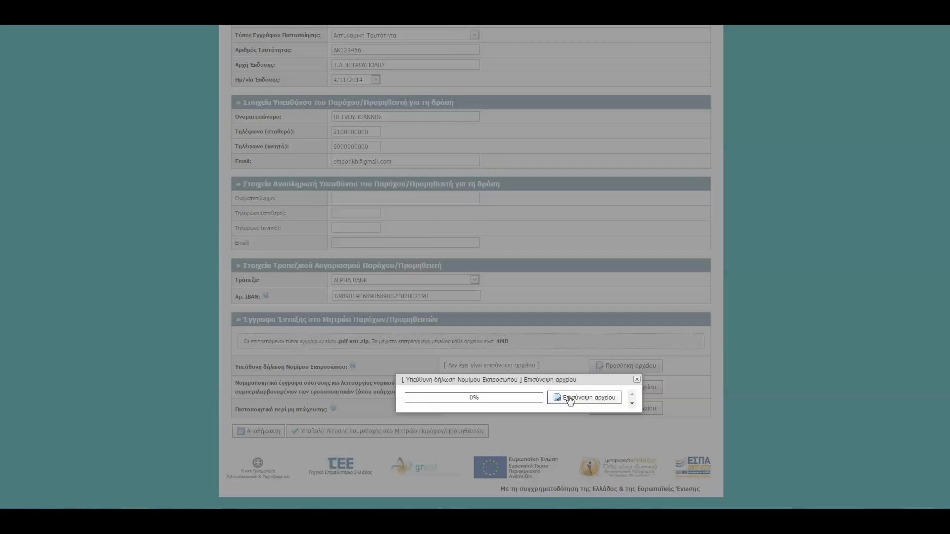
# Attach test.zip as the Νομιμοποιητικά έγγραφα σύστασης και λειτουργίας νομικού προσώπου.
pyautogui.click(601, 388)
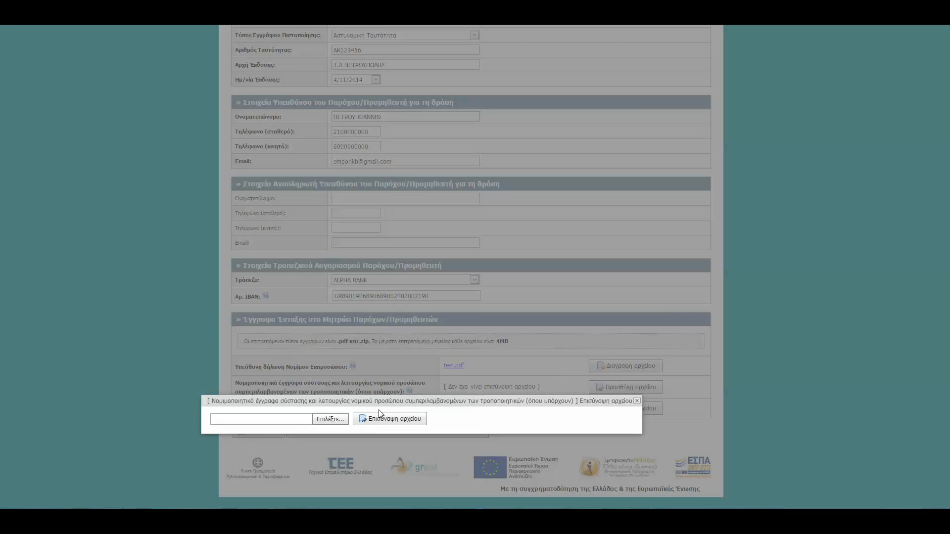
pyautogui.click(330, 419)
pyautogui.doubleClick(123, 101)
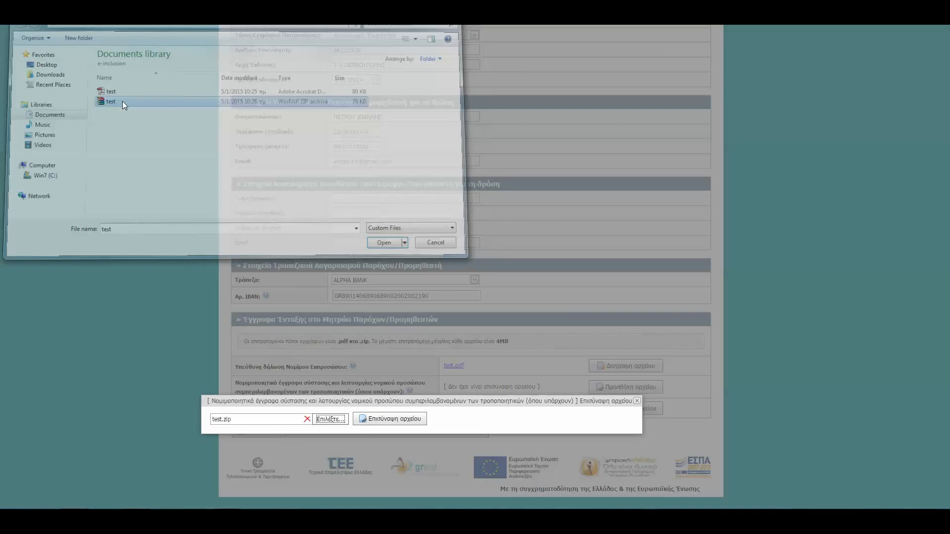
pyautogui.click(389, 419)
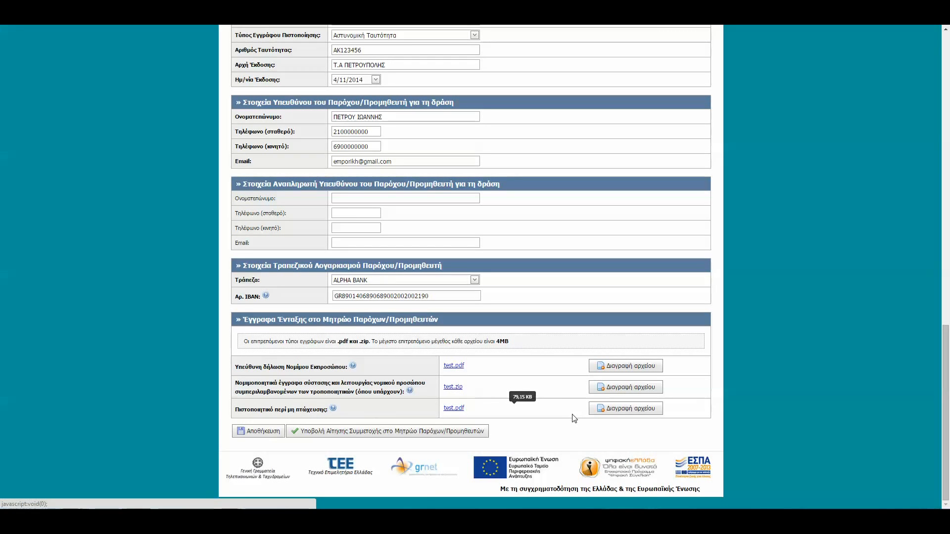
# Start but decline deleting the legal representative's declaration file, and submit the application to the Μητρώο Παρόχων/Προμηθευτών.
pyautogui.click(615, 366)
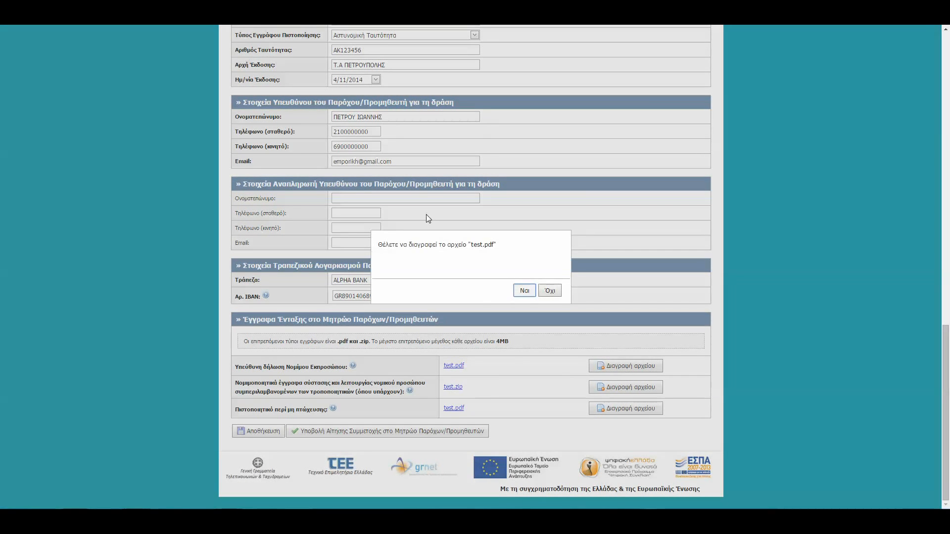
pyautogui.click(551, 292)
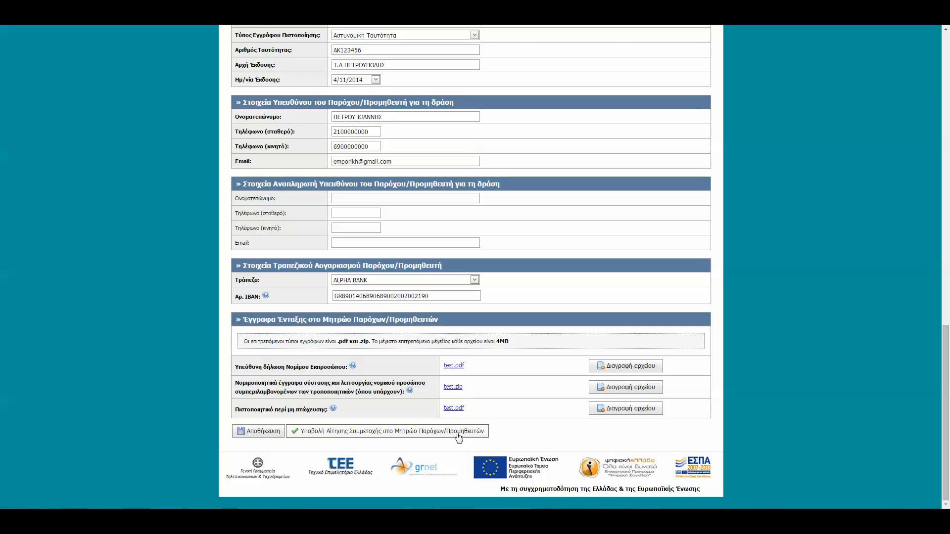
pyautogui.click(387, 436)
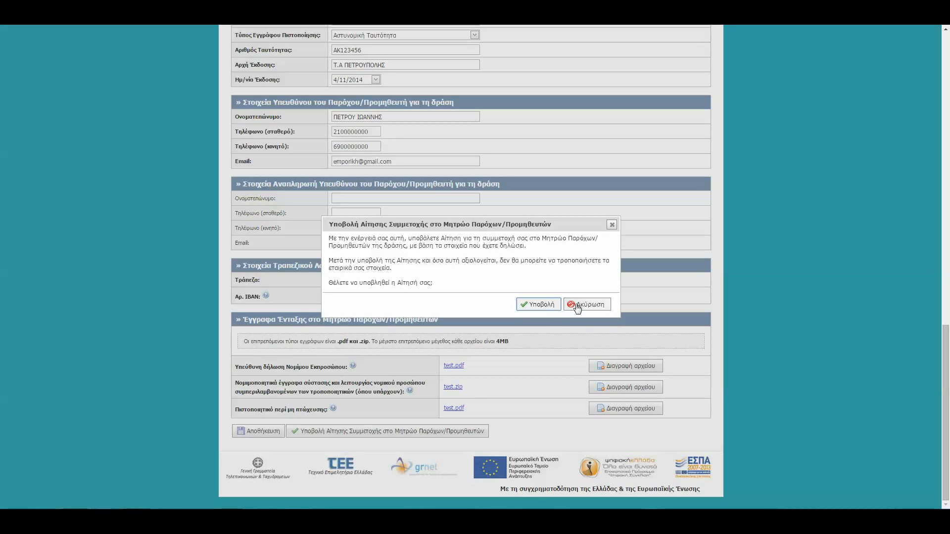
pyautogui.click(542, 305)
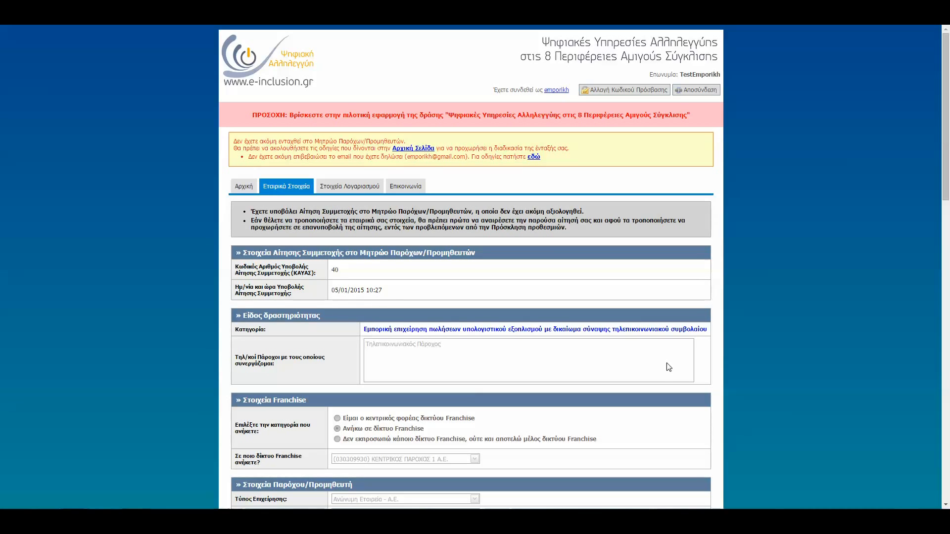
# Review the submitted application's details, view the Αναίρεση Αίτησης notice and cancel the withdrawal.
pyautogui.scroll(-3, 735, 366)
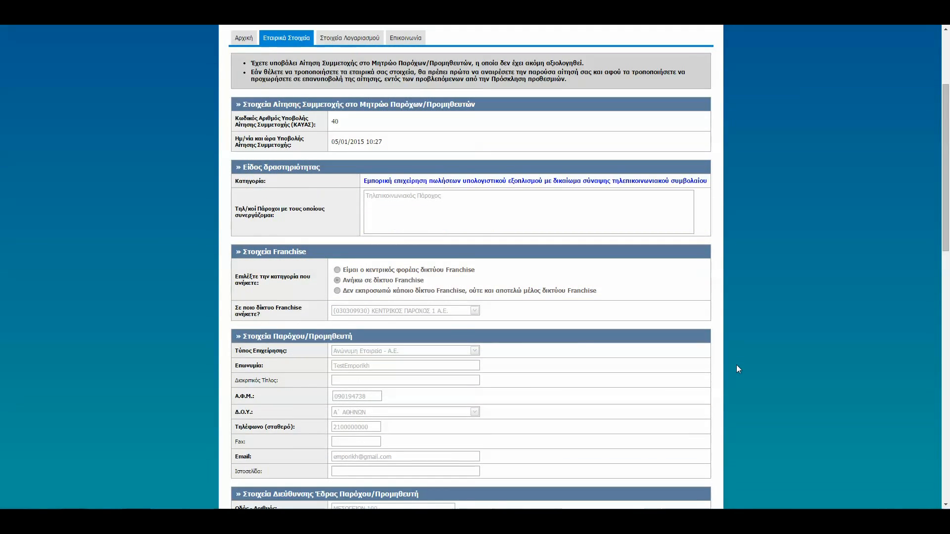
pyautogui.scroll(-10, 736, 366)
pyautogui.scroll(-5, 747, 388)
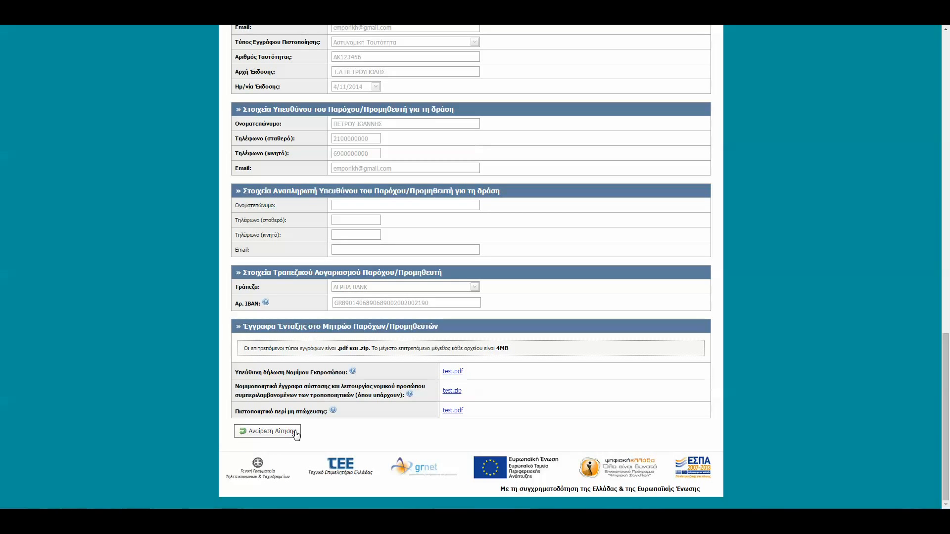
pyautogui.click(262, 432)
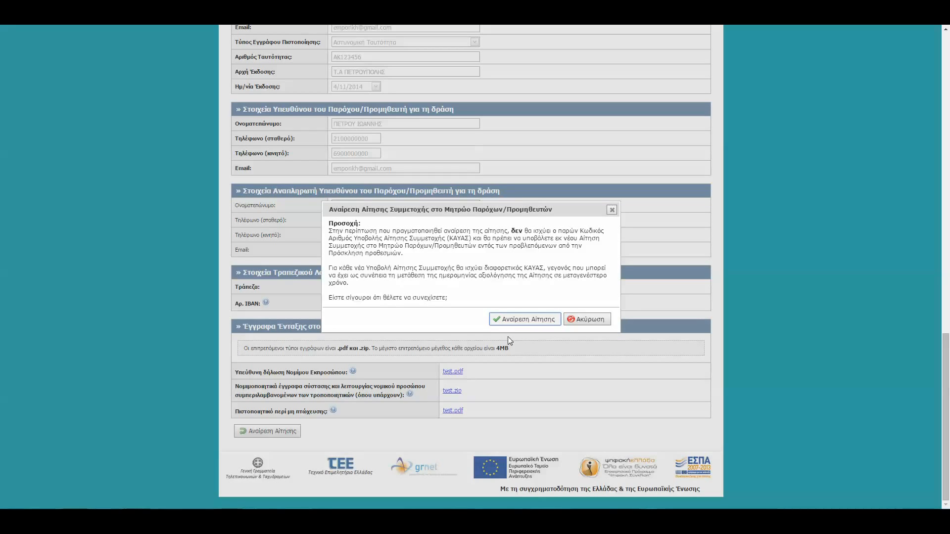
pyautogui.click(587, 320)
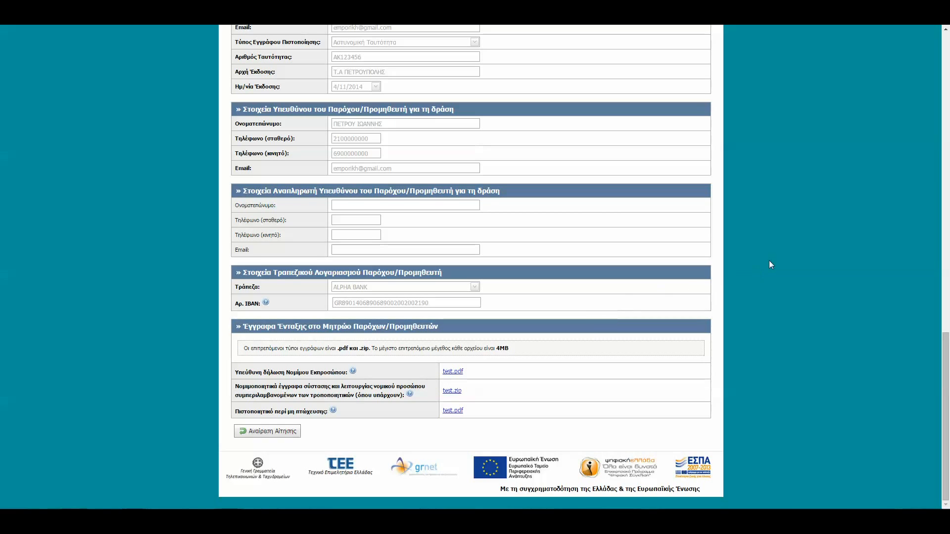
# Review the Εταιρικά Στοιχεία page of the application under evaluation and view Επικοινωνία for contacting the user support office.
pyautogui.scroll(15, 766, 260)
pyautogui.scroll(6, 715, 178)
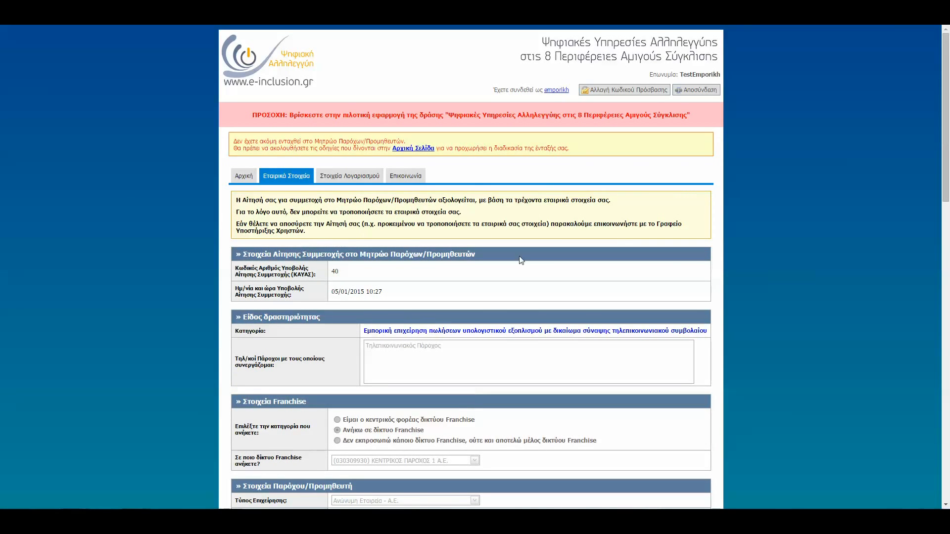
pyautogui.scroll(-6, 521, 260)
pyautogui.scroll(-10, 787, 385)
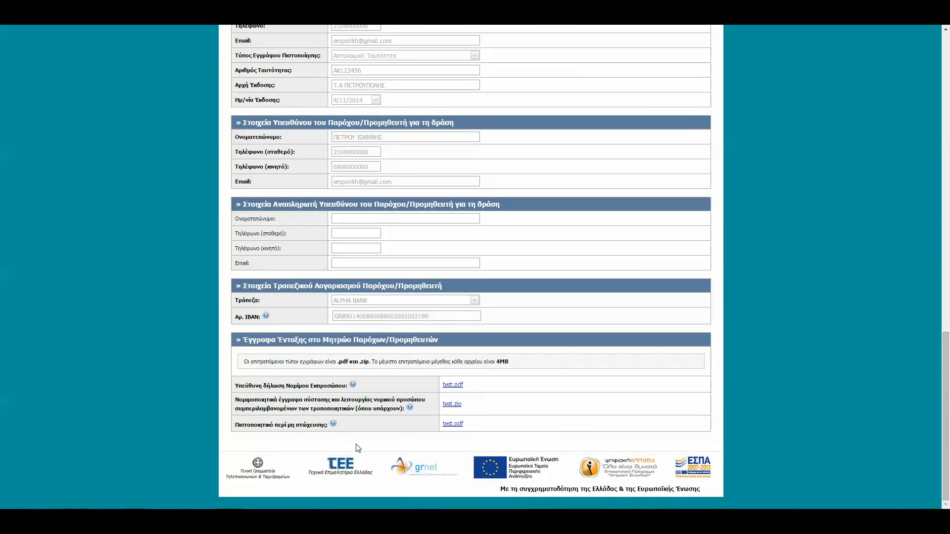
pyautogui.scroll(4, 946, 347)
pyautogui.scroll(13, 843, 305)
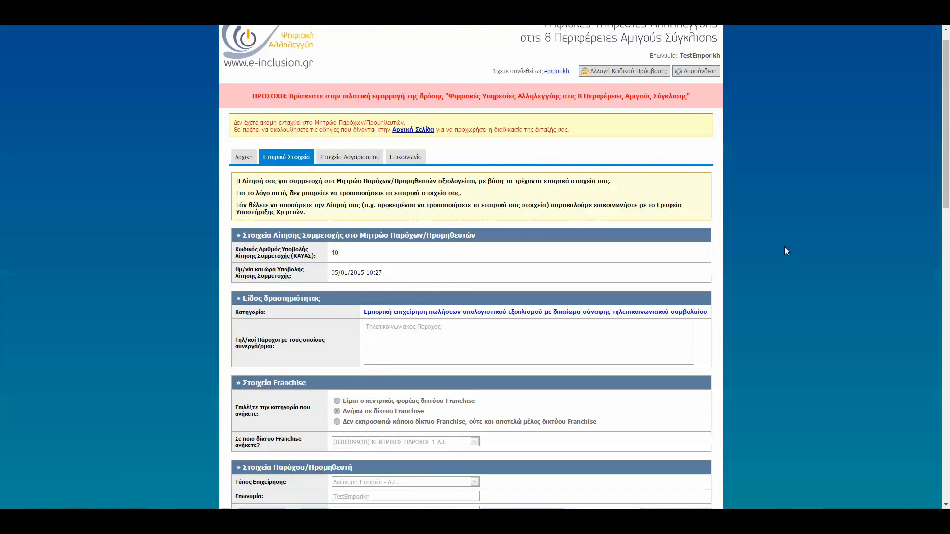
pyautogui.click(401, 177)
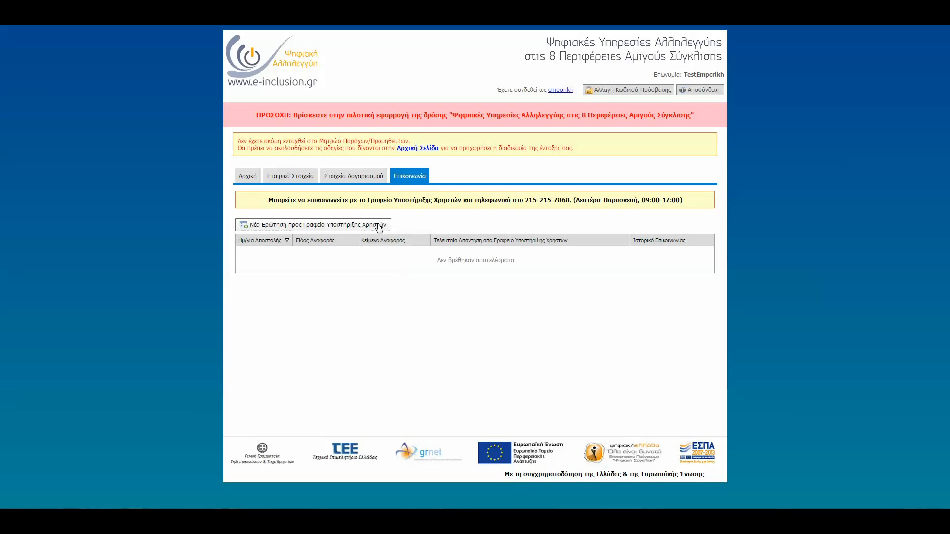
# View the notice in Εταιρικά Στοιχεία and examine the pre-approved member's available tasks and offer figures in Αρχική.
pyautogui.click(301, 181)
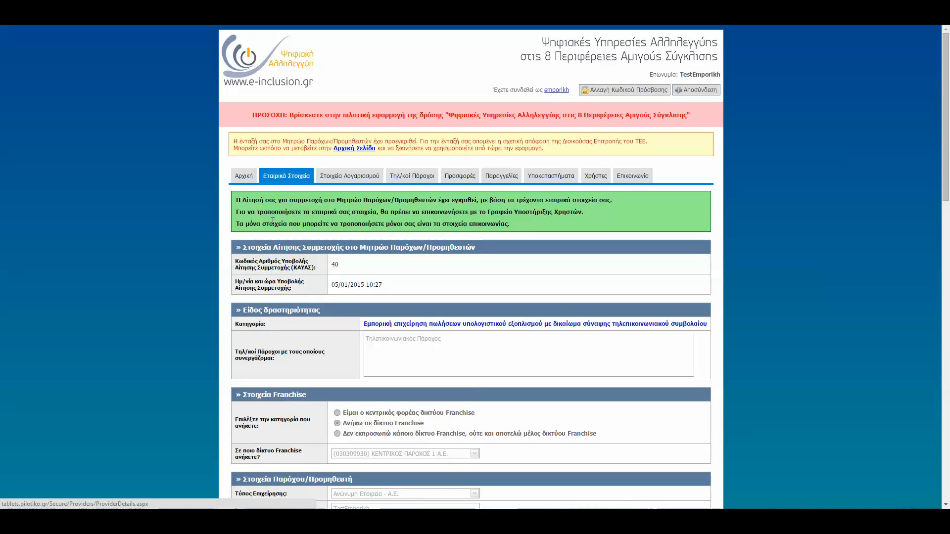
pyautogui.click(245, 178)
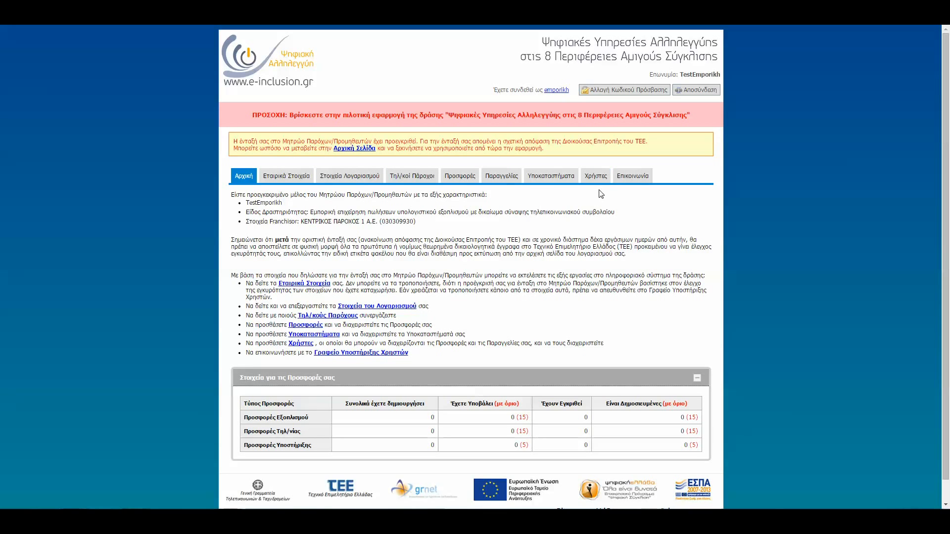
pyautogui.scroll(-1, 512, 267)
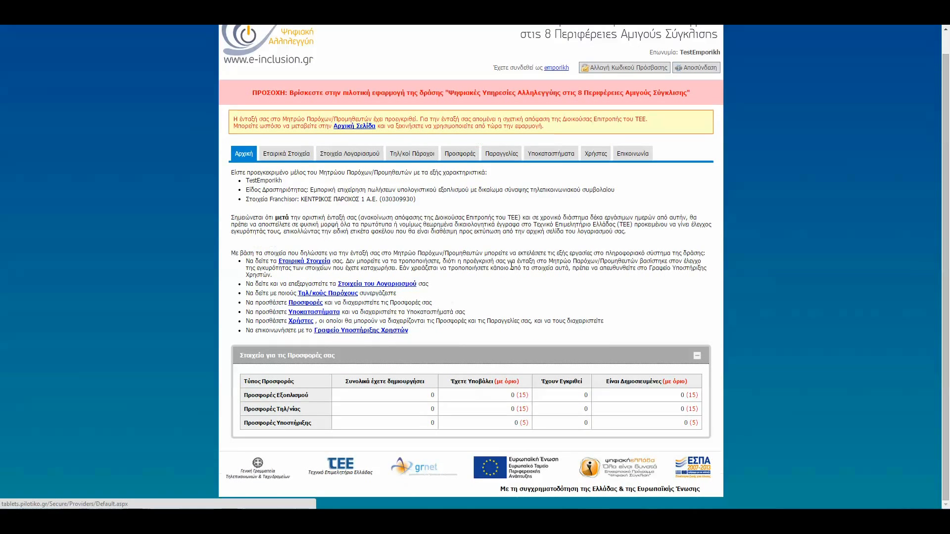
# Examine the requirements for creating orders in Παραγγελίες, and log out of the account from Αρχική.
pyautogui.click(502, 155)
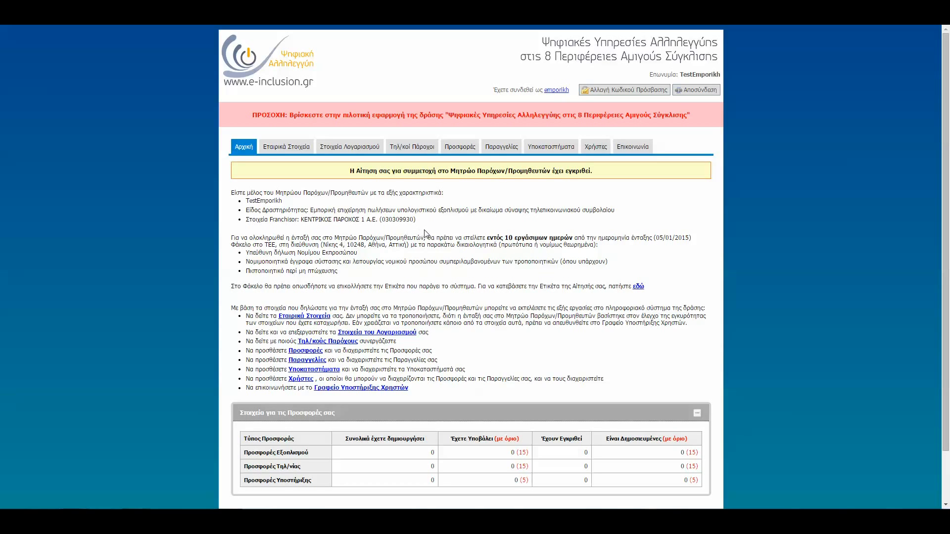
pyautogui.click(504, 148)
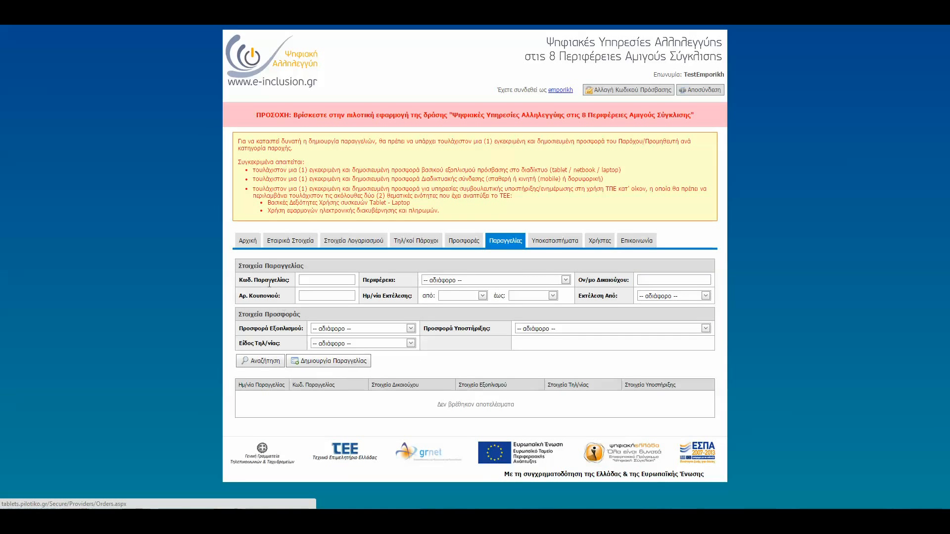
pyautogui.click(249, 241)
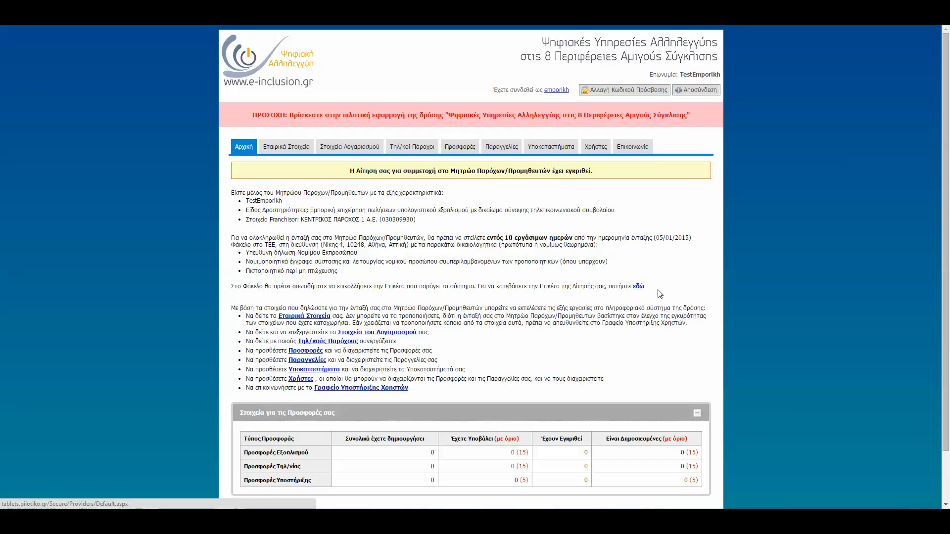
pyautogui.click(687, 92)
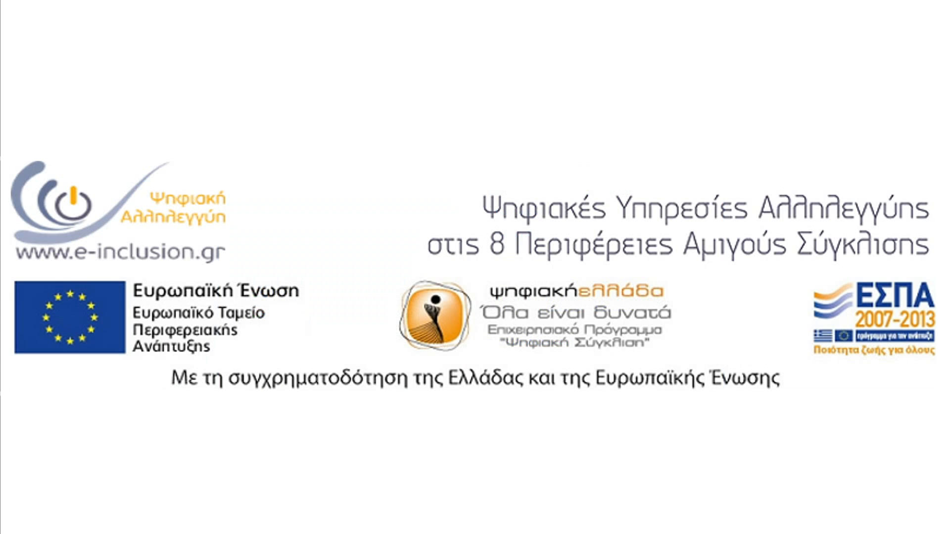